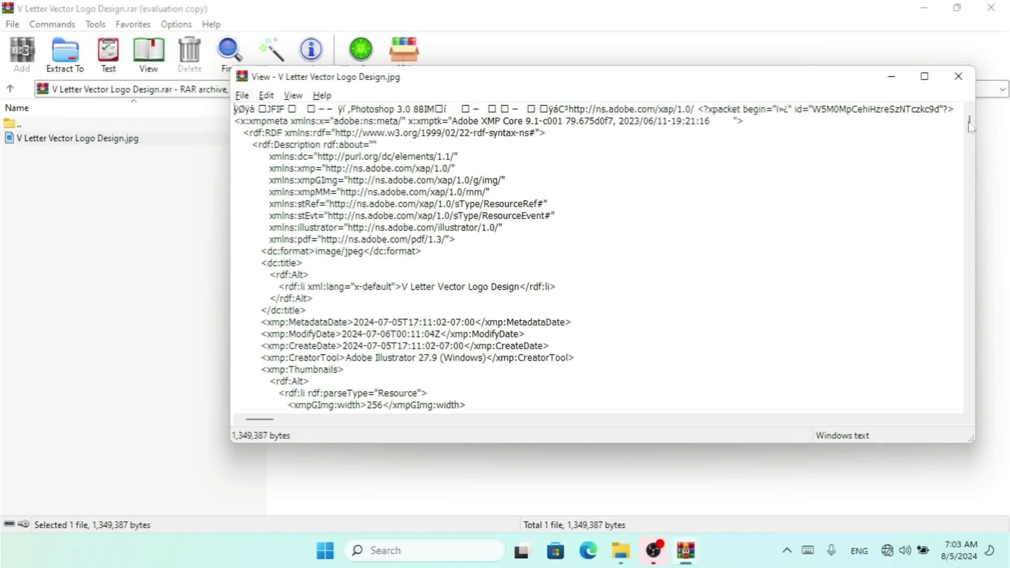
- Look through the contents of V Letter Vector Logo Design.jpg in the internal viewer, and close the viewer
drag(970, 126, 971, 273)
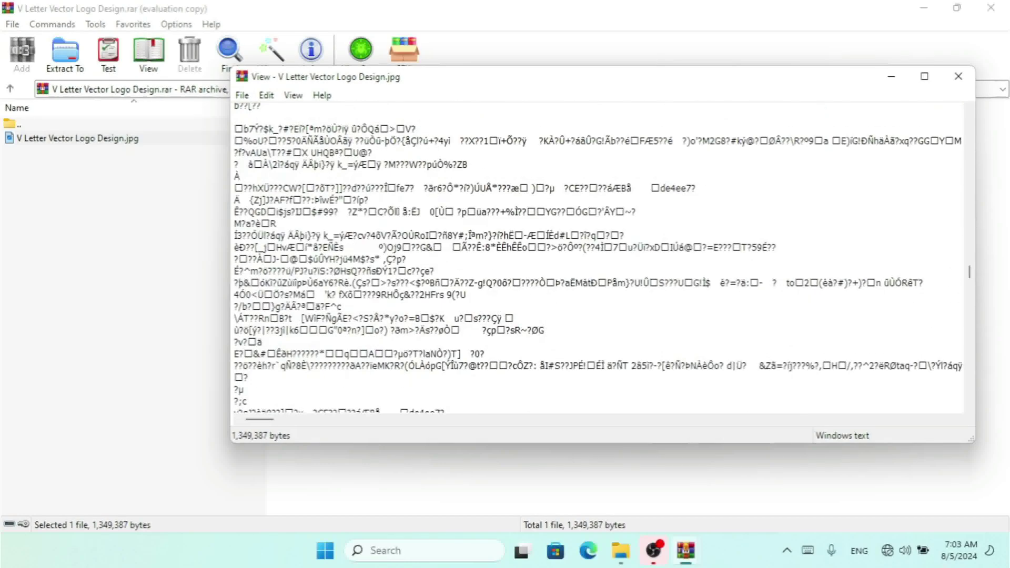
click(956, 87)
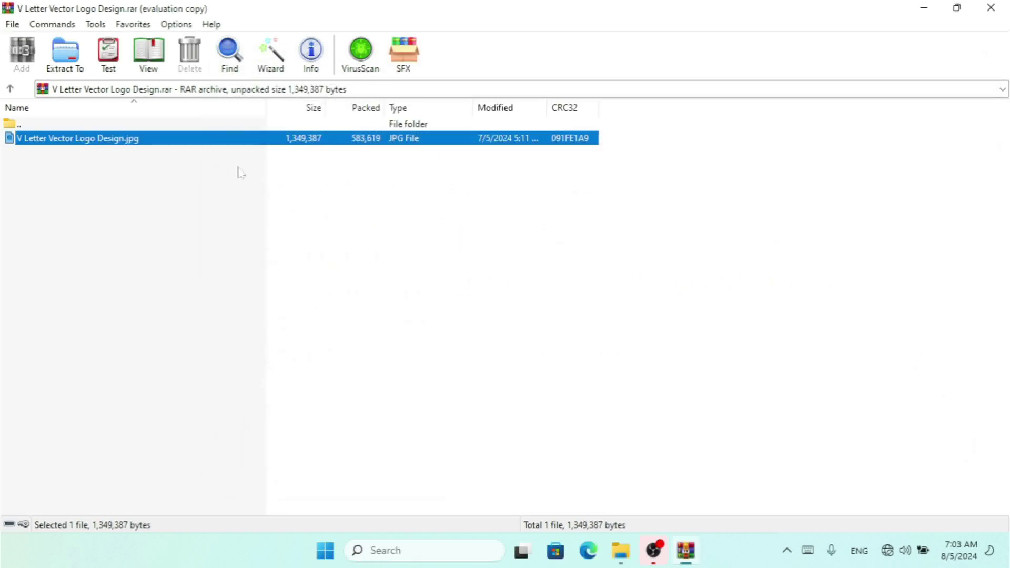
- Try setting the archive viewer type to External viewer and opening V Letter Vector Logo Design.jpg with it
click(178, 27)
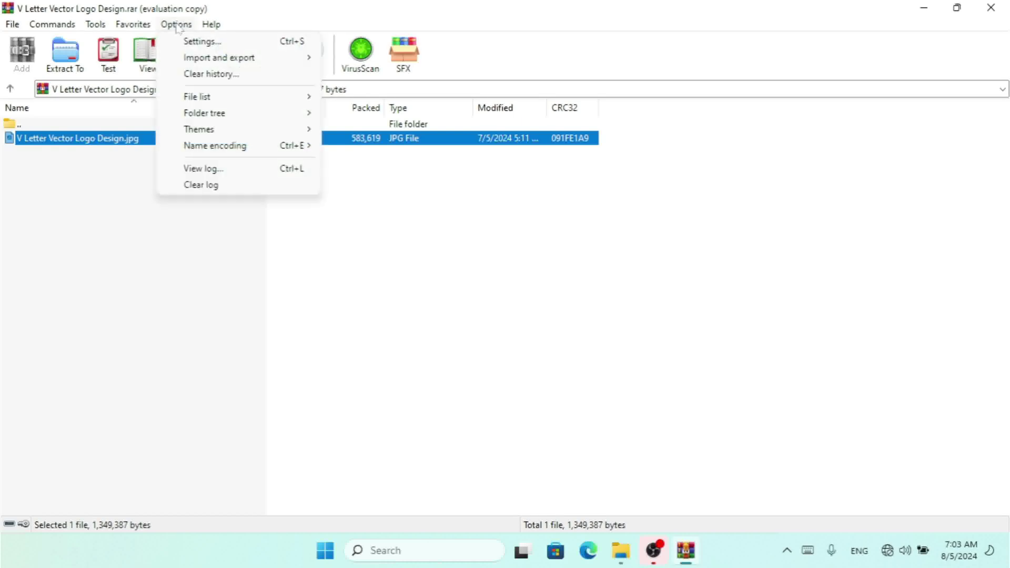
click(206, 48)
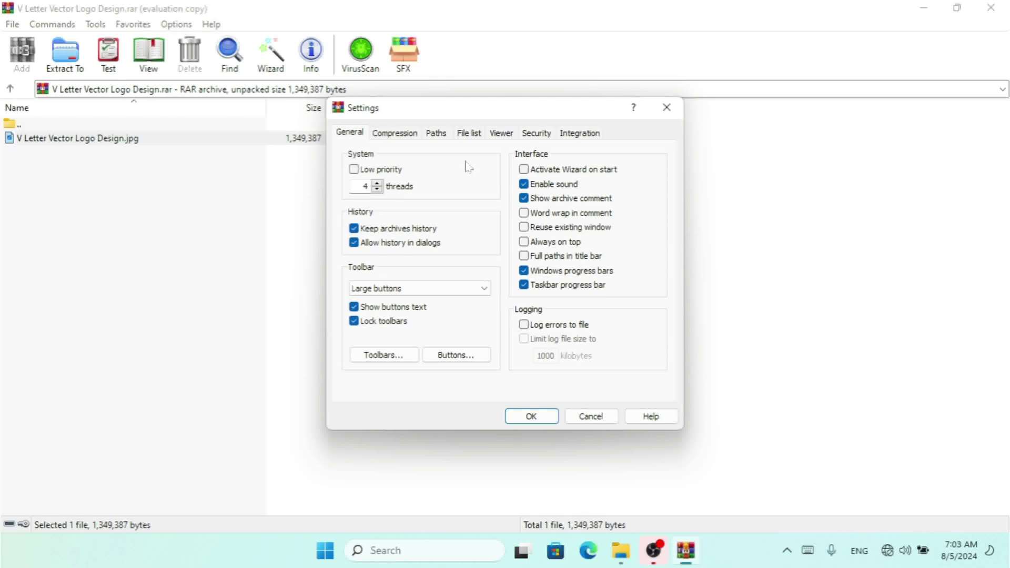
click(501, 134)
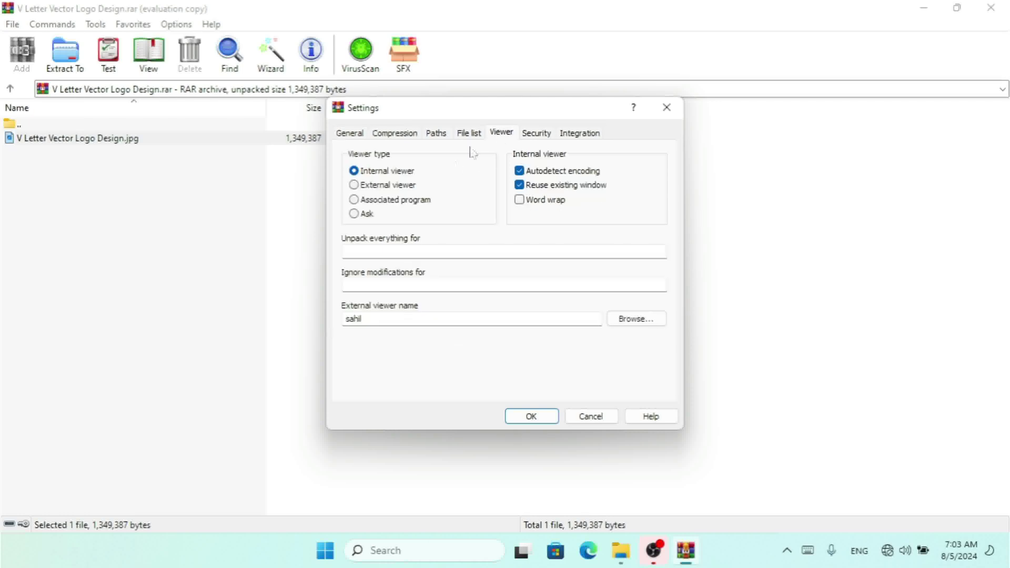
click(405, 189)
click(530, 417)
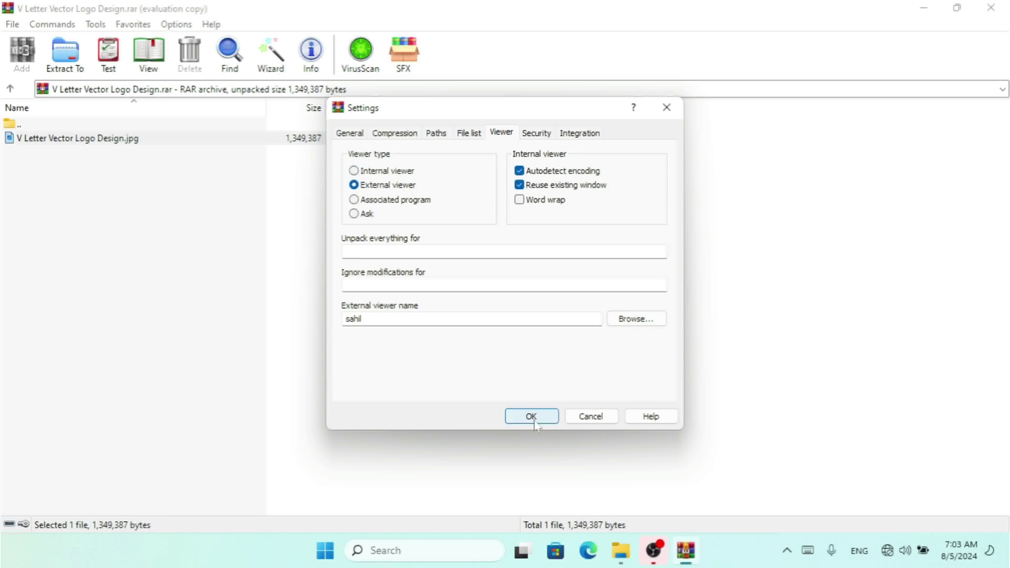
double_click(121, 141)
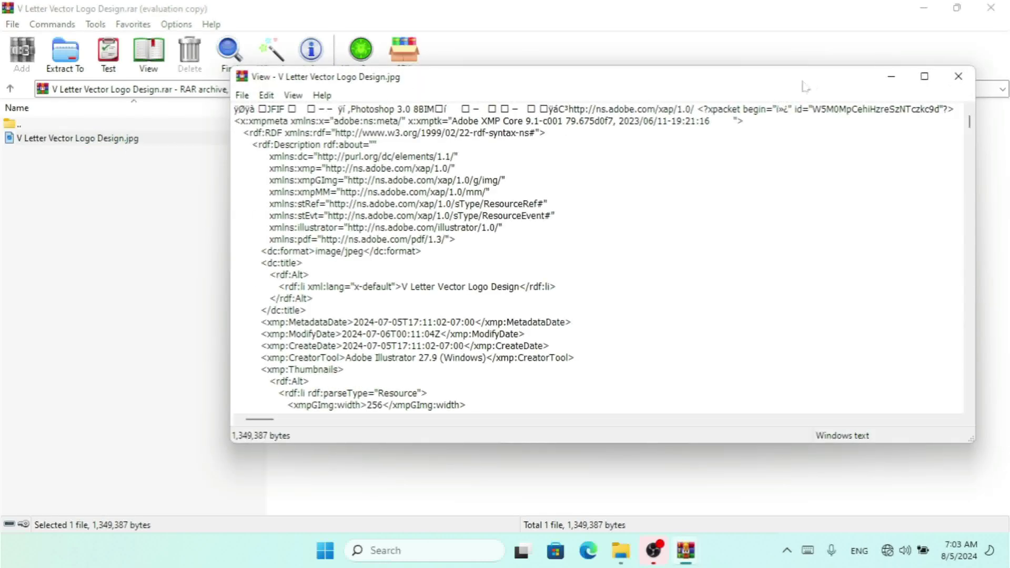
click(958, 79)
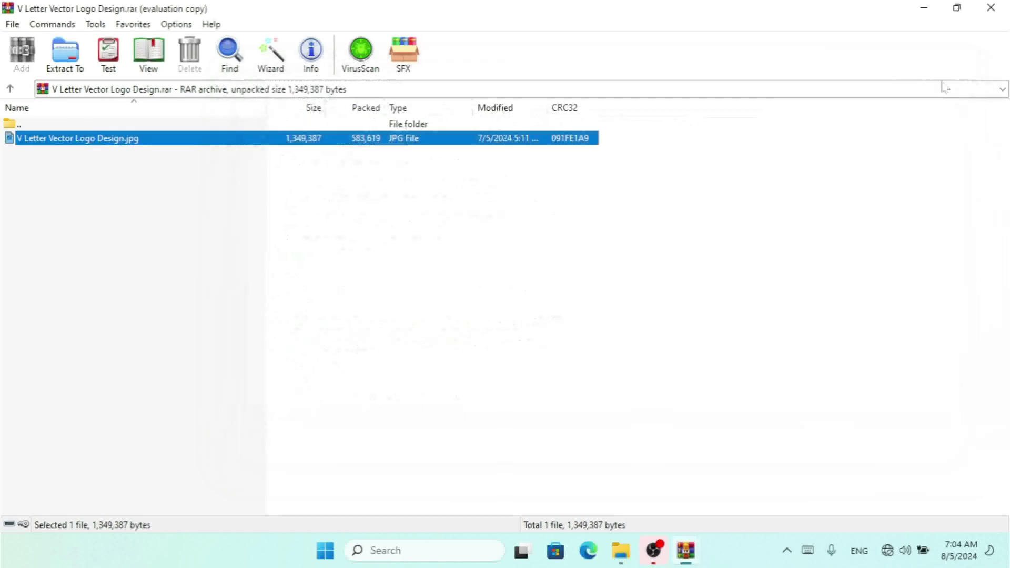
- Try setting the viewer type to Ask and opening the JPG file by choosing the internal viewer
click(176, 24)
click(200, 41)
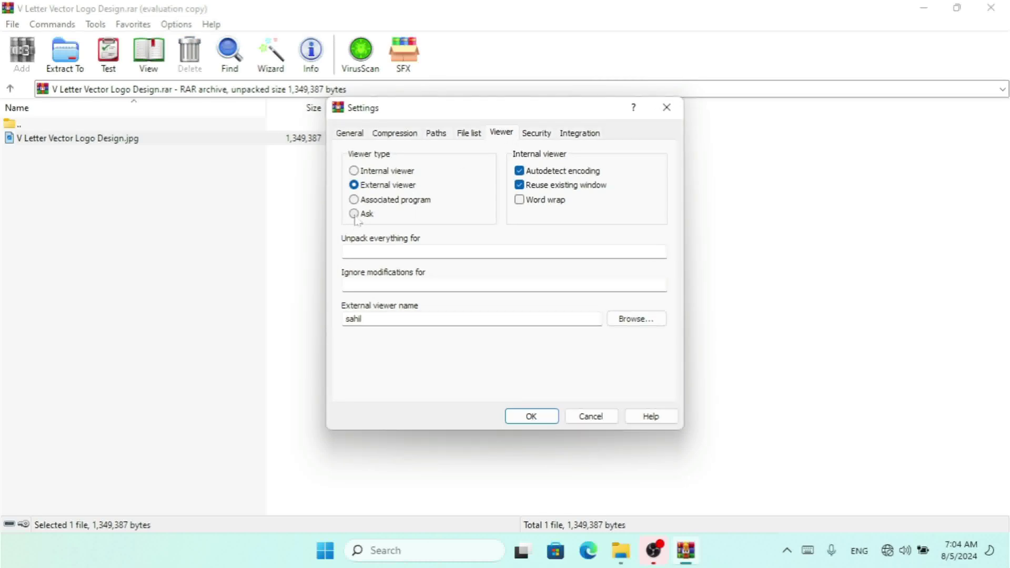
click(387, 212)
click(529, 415)
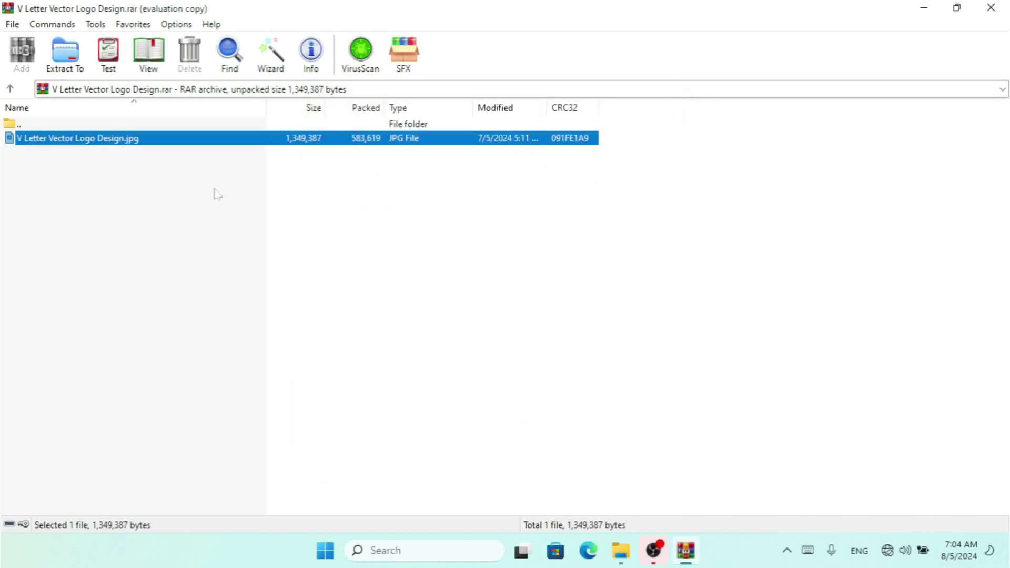
double_click(138, 141)
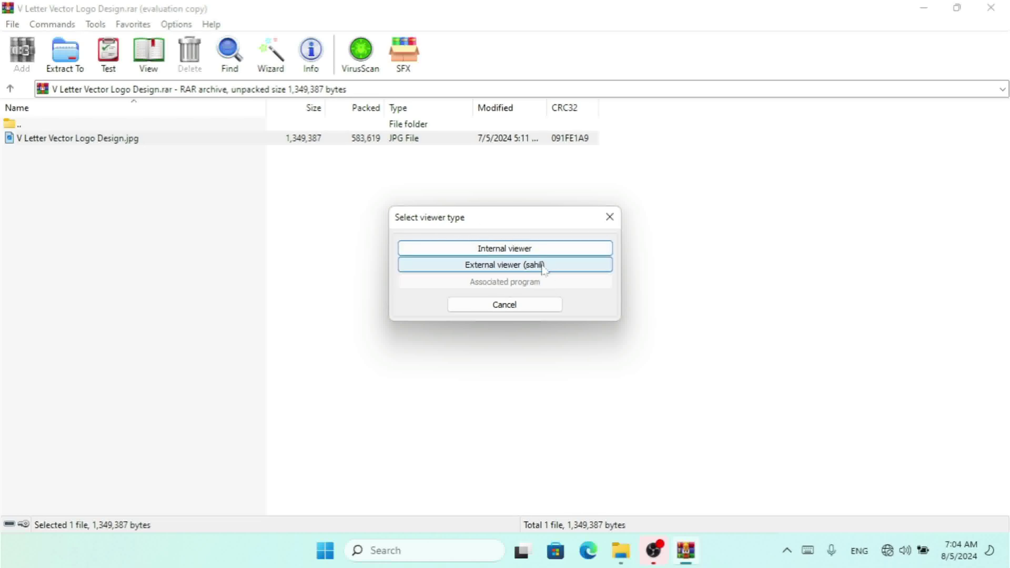
click(520, 247)
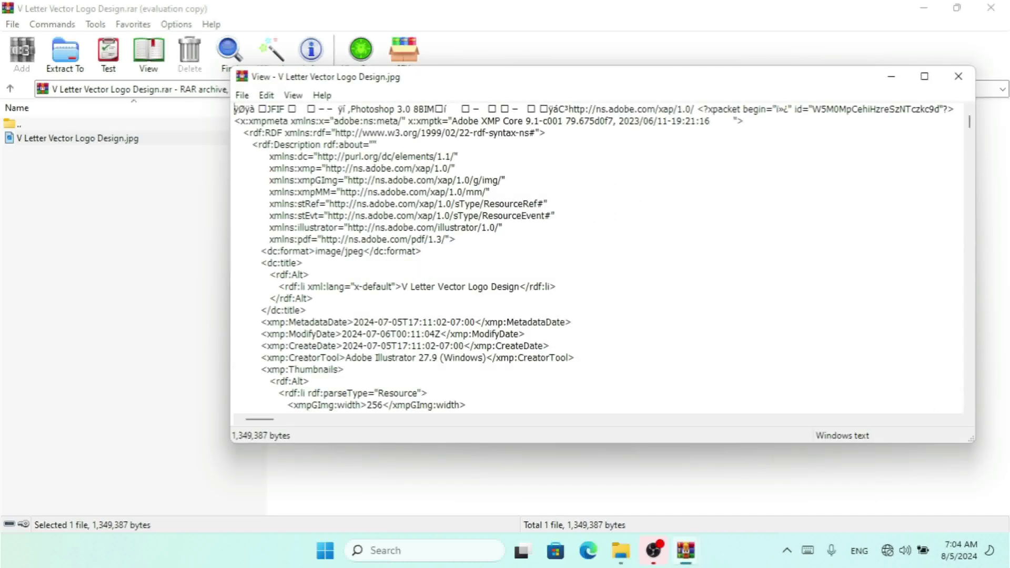
click(959, 75)
- Set the viewer type to Associated program and check it by opening and closing V Letter Vector Logo Design.jpg
click(176, 24)
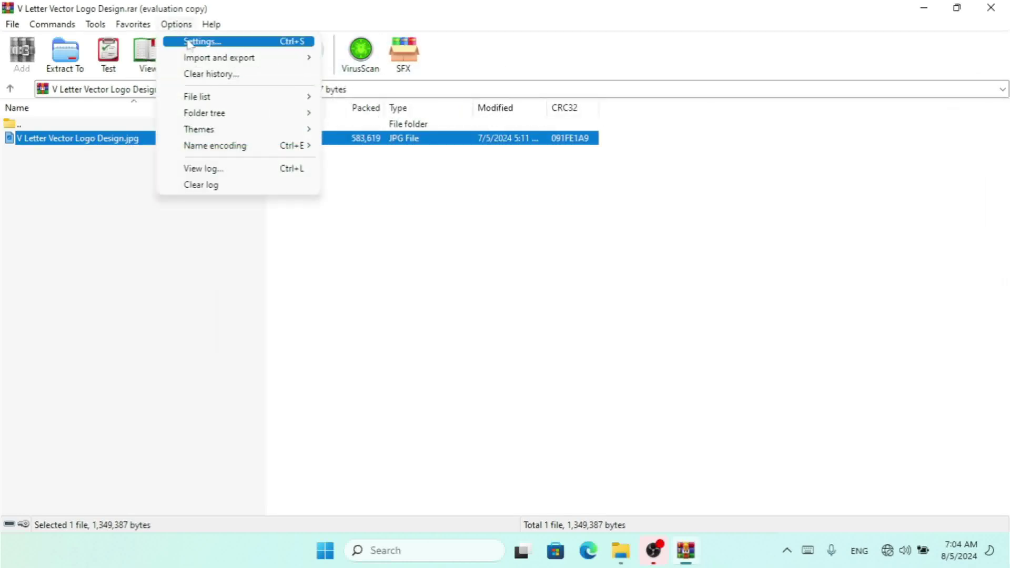
click(202, 39)
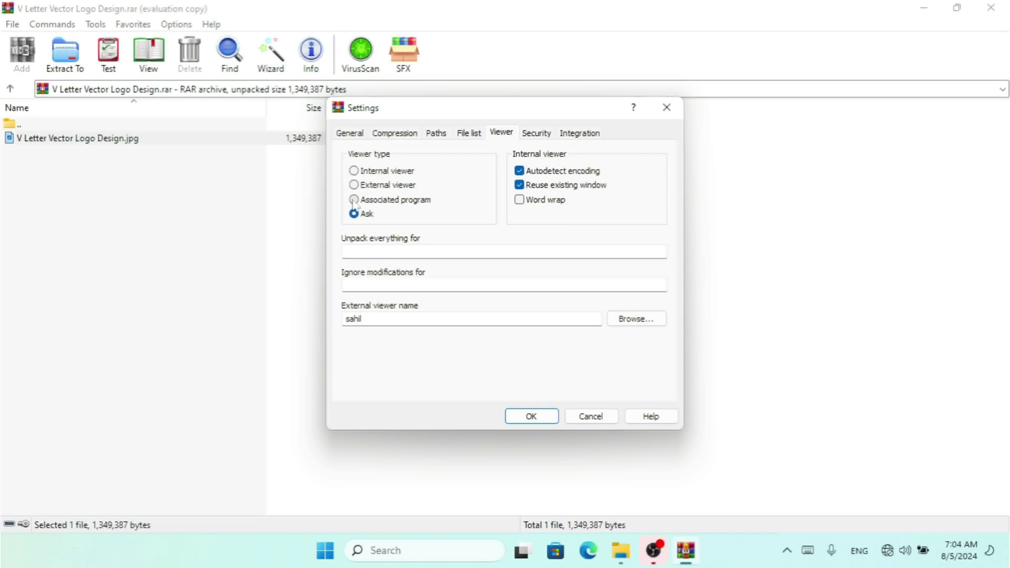
click(354, 200)
click(526, 418)
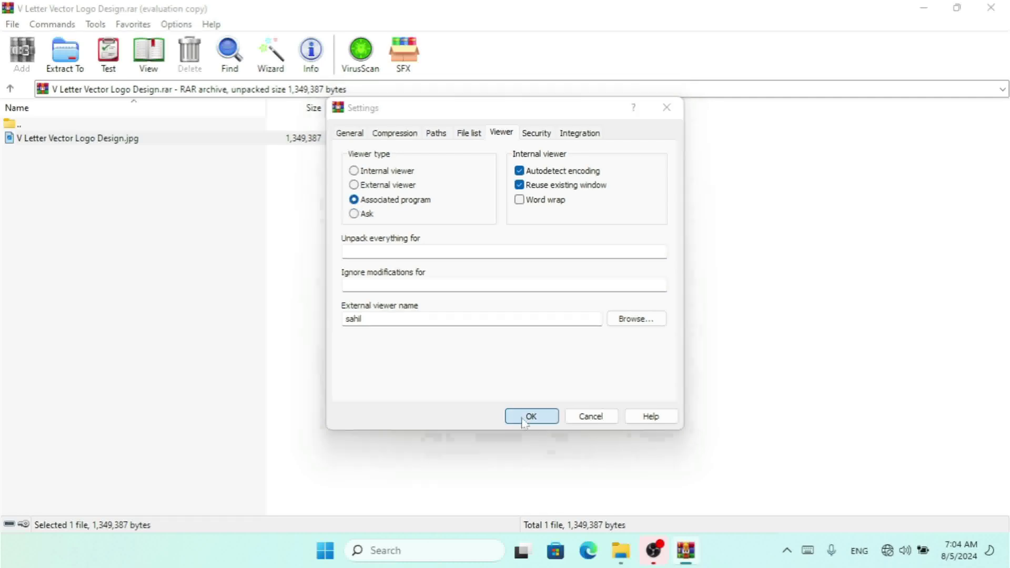
double_click(137, 139)
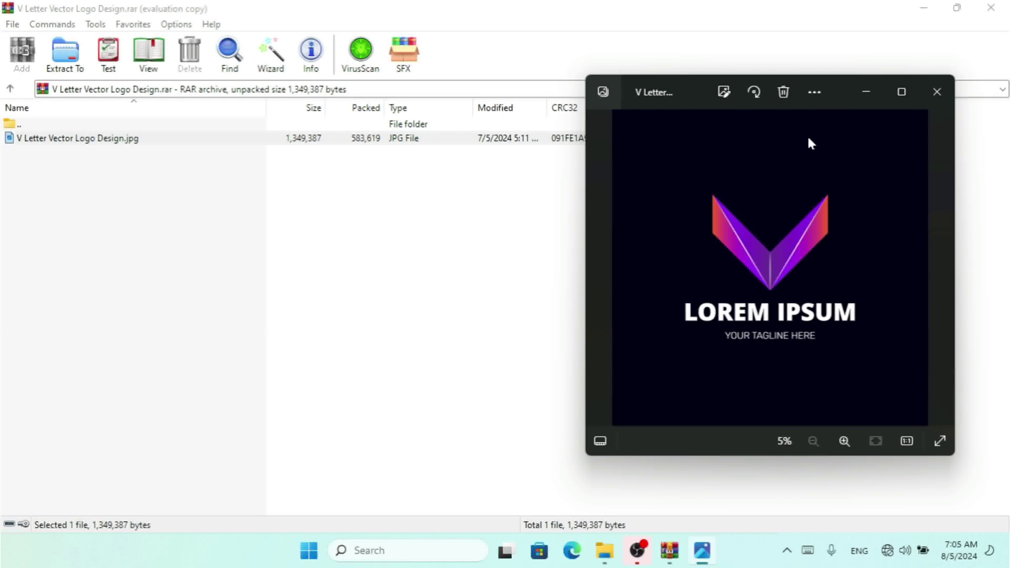
click(934, 98)
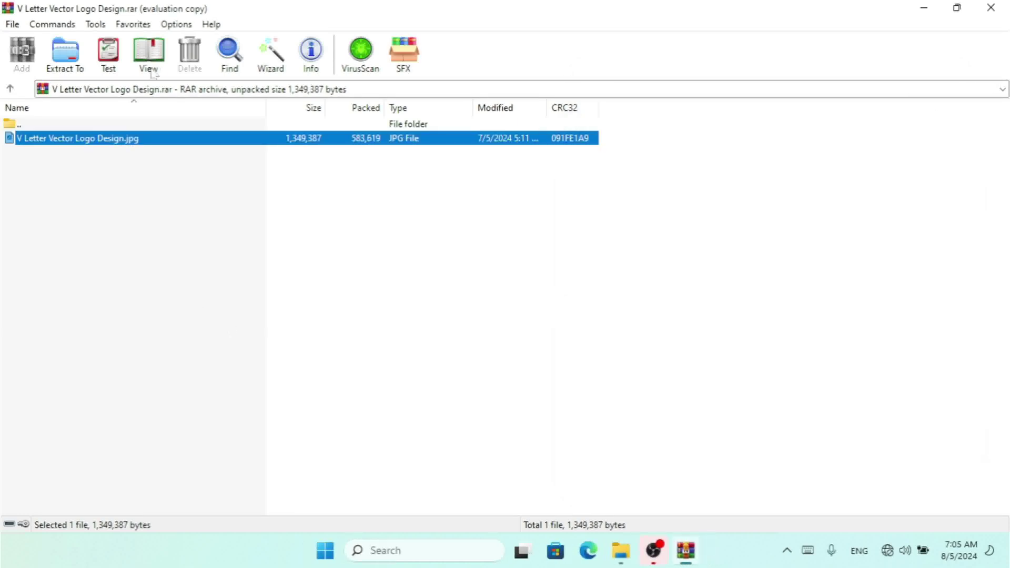
- Enable excluding the listed prohibited file types, including *.jpg, from extracting, and try to open the JPG file
click(176, 25)
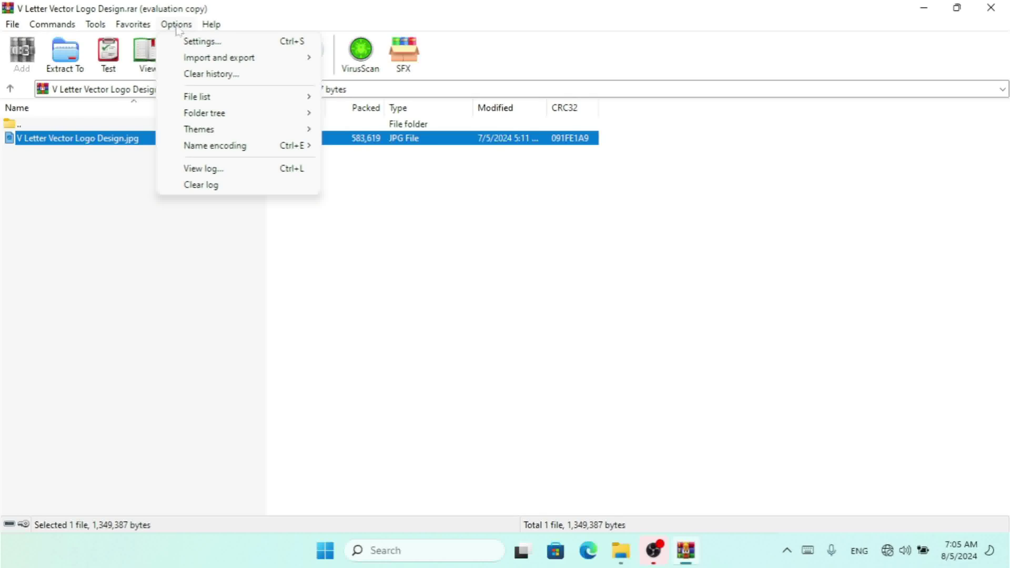
click(201, 41)
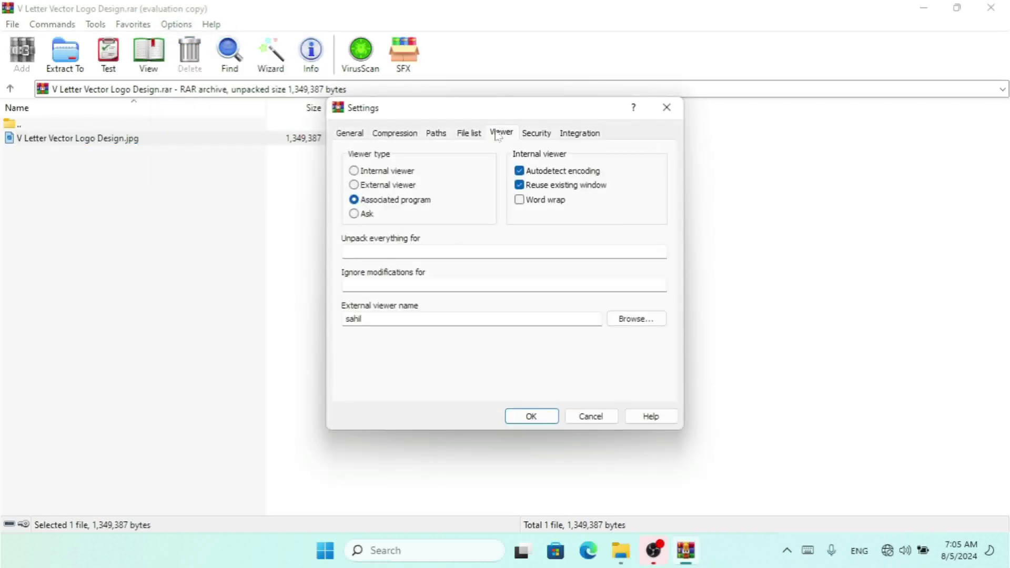
click(526, 138)
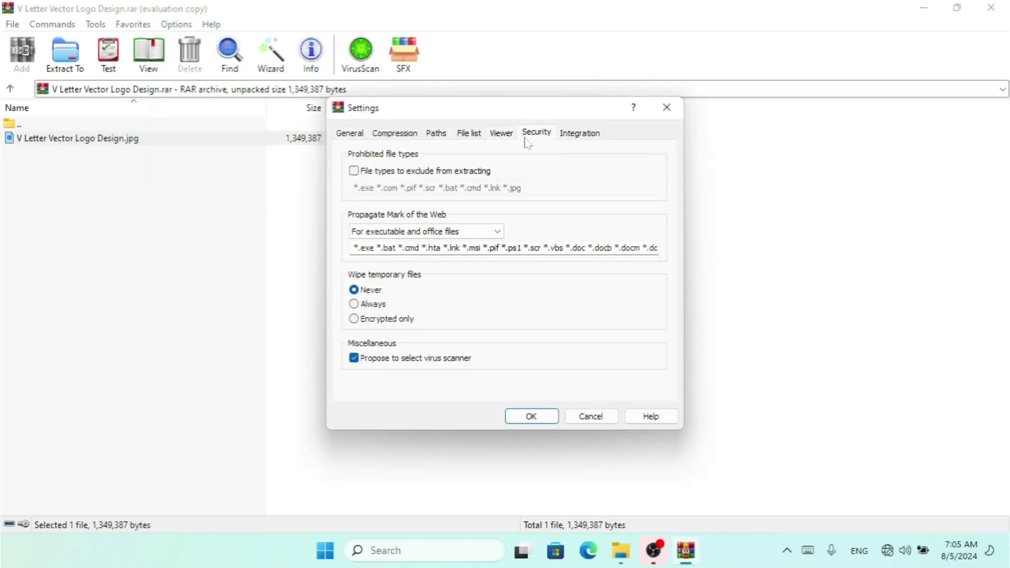
click(353, 171)
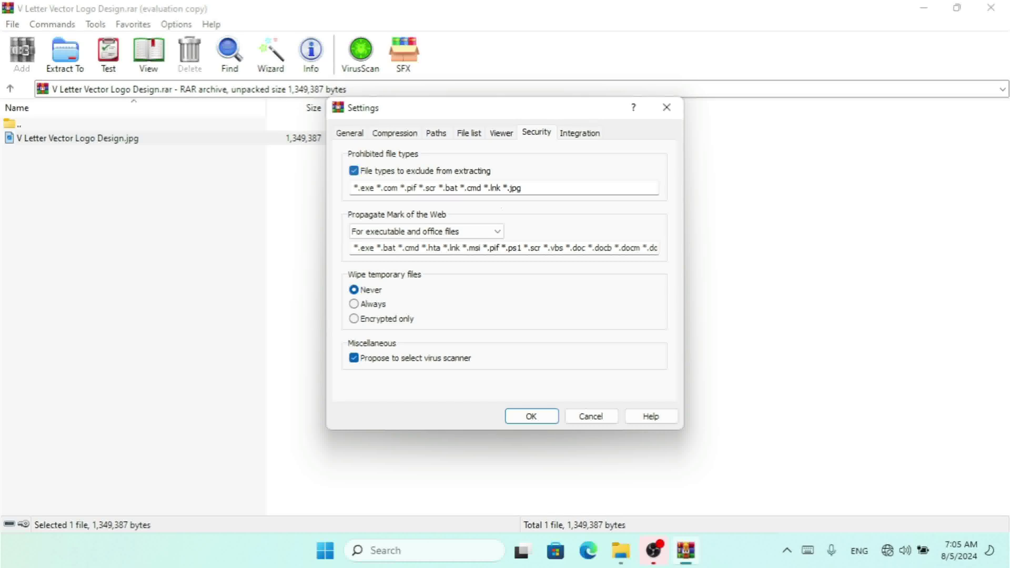
click(507, 189)
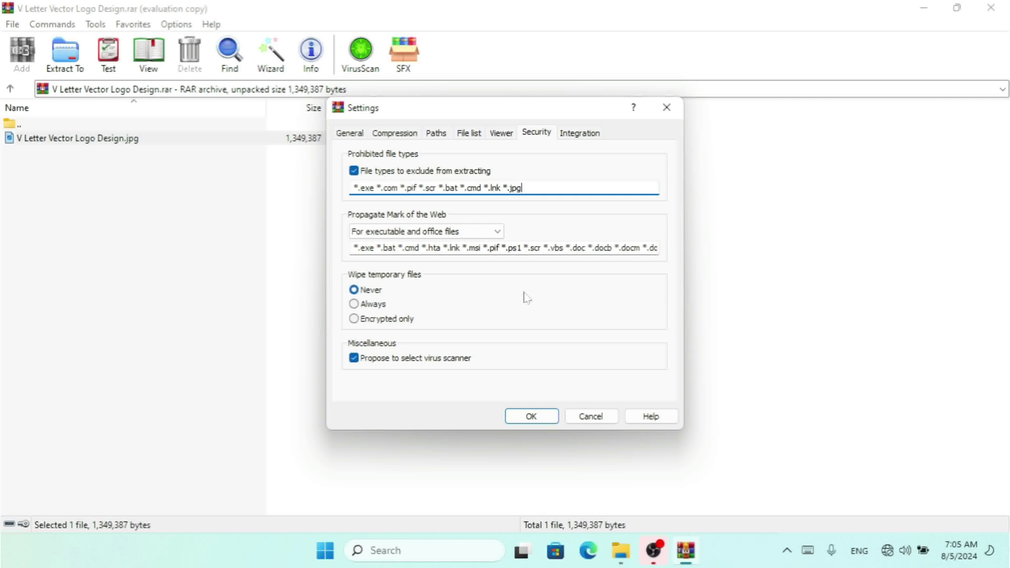
click(531, 416)
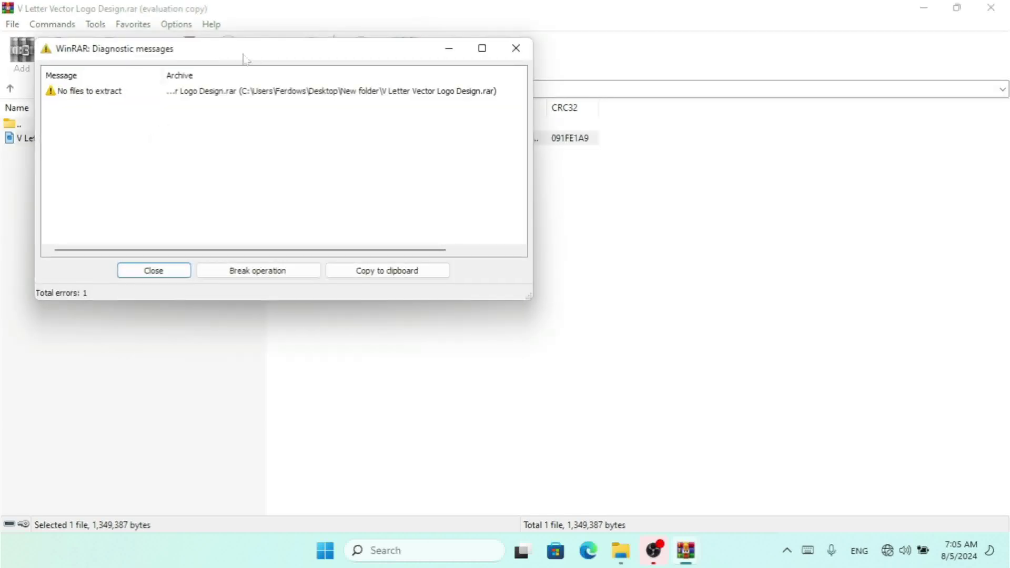
drag(239, 52, 502, 120)
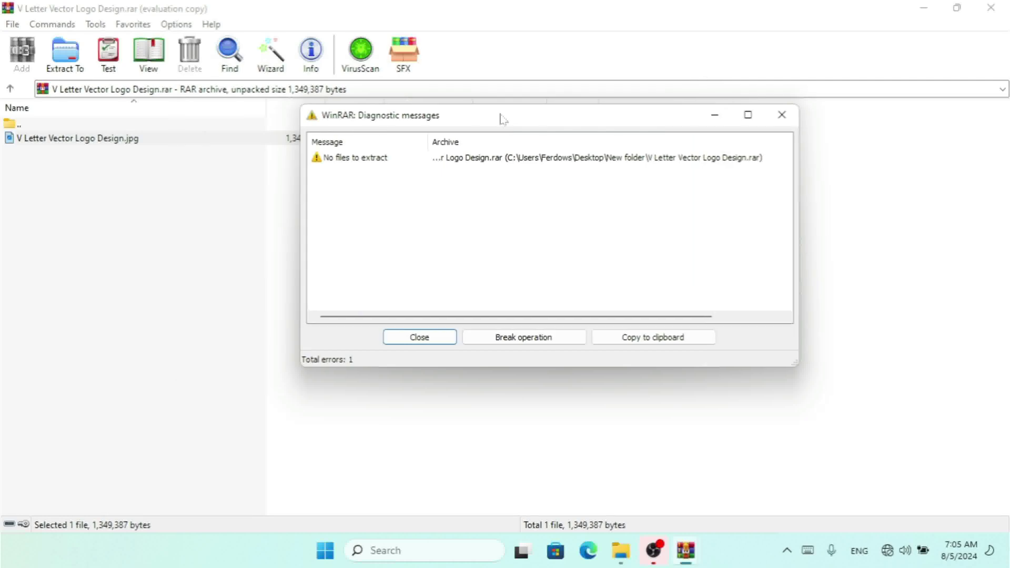
click(420, 339)
- Remove *.jpg from the file types excluded from extracting, and reopen V Letter Vector Logo Design.jpg from the archive
click(178, 24)
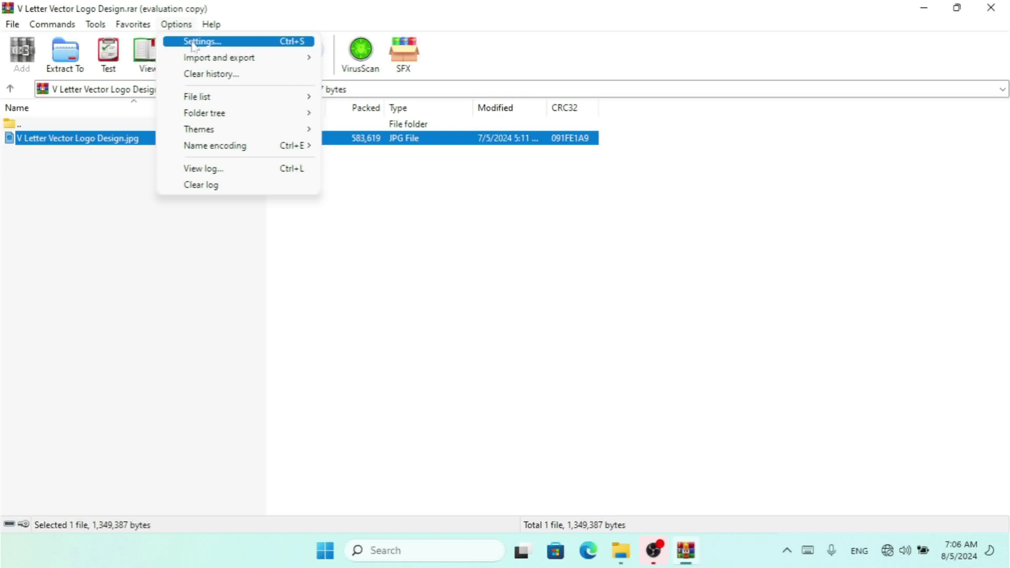
click(195, 42)
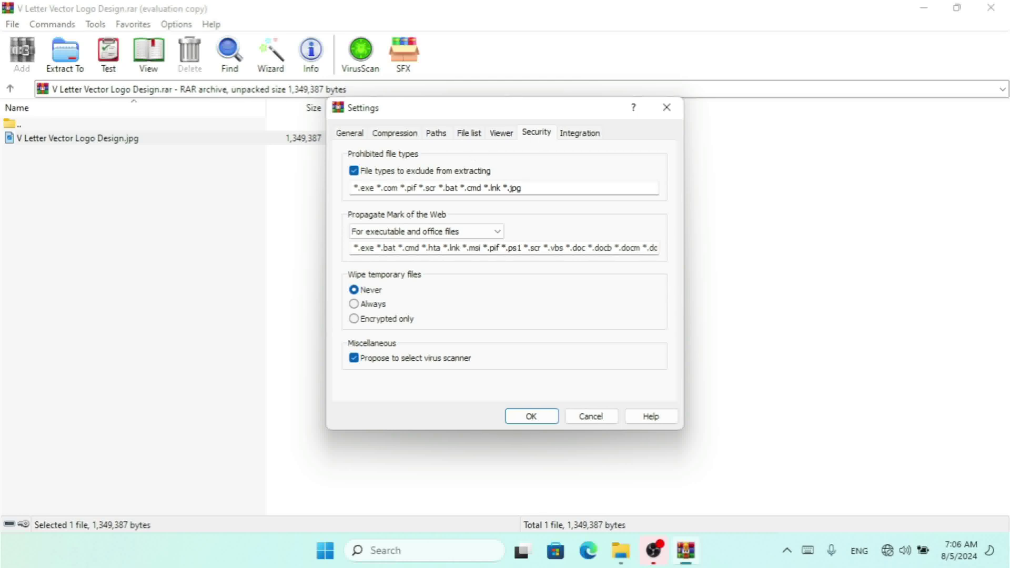
click(526, 187)
key(BackSpace)
key(BackSpace)
key(BackSpace)
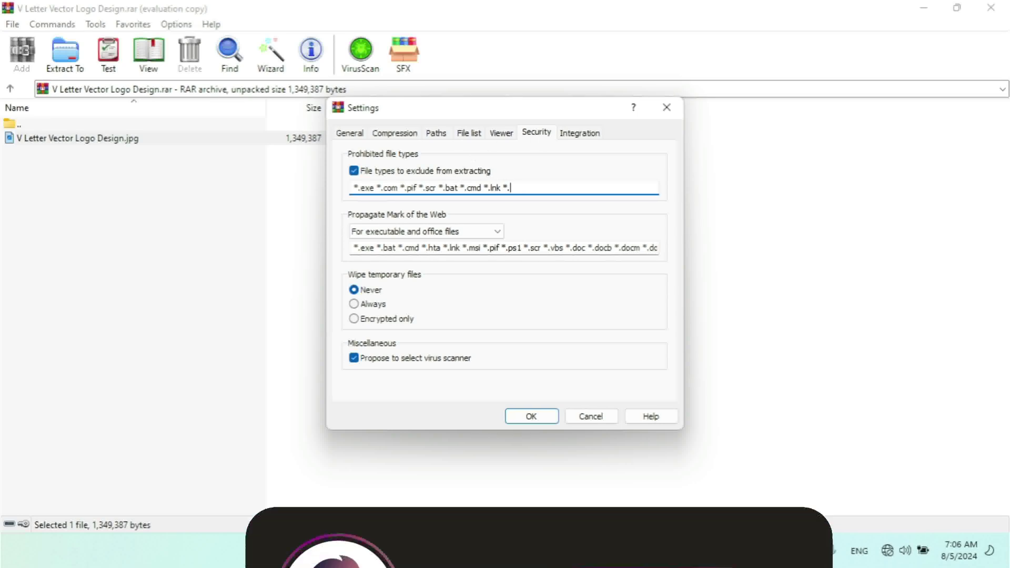
key(BackSpace)
key(BackSpace)
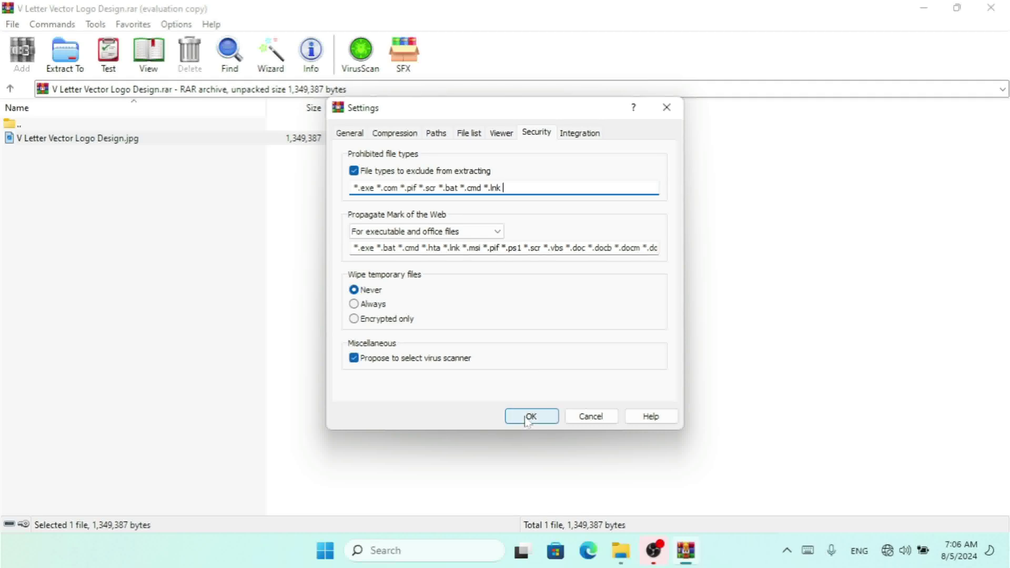
click(527, 418)
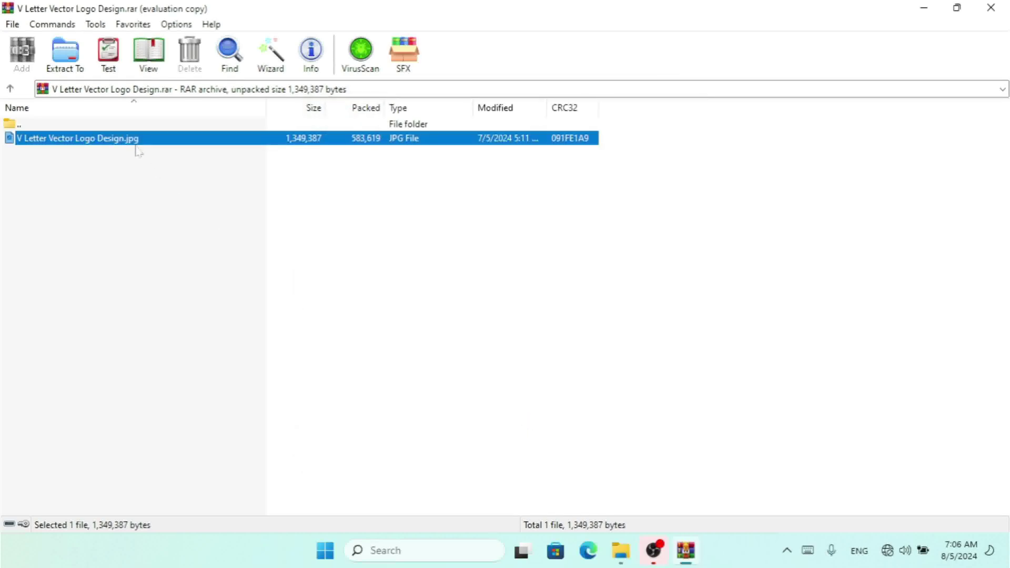
double_click(79, 138)
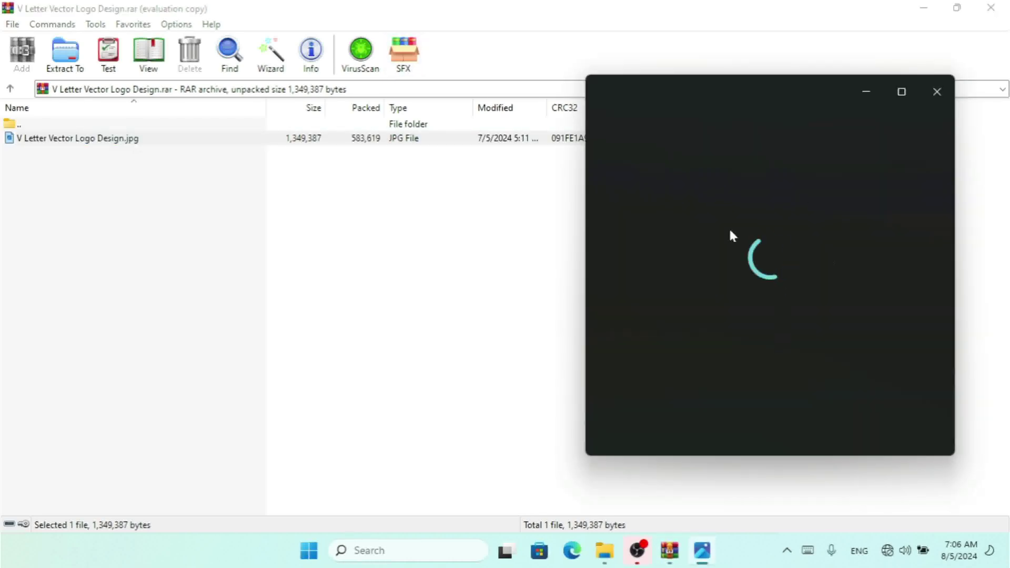
click(674, 6)
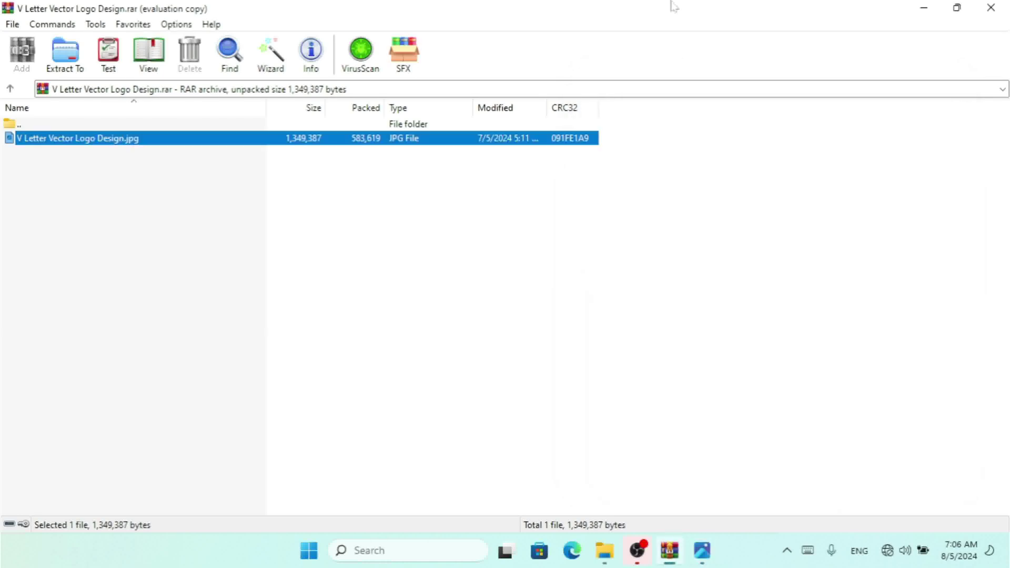